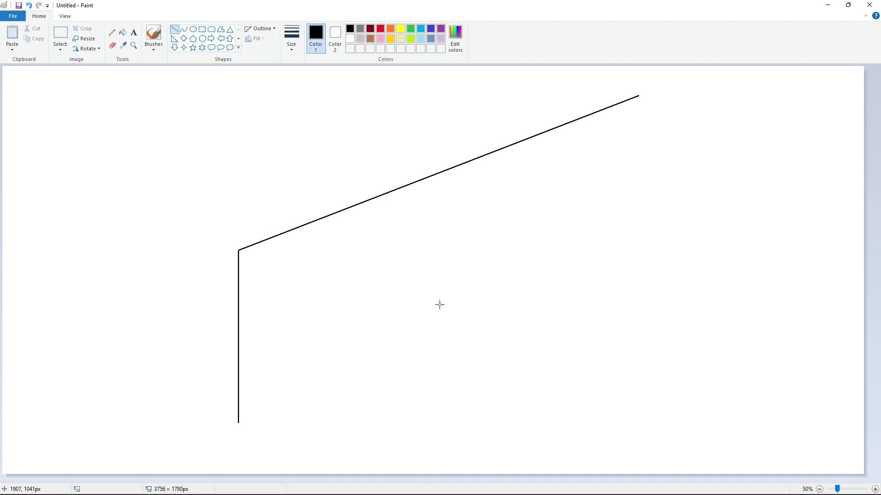
- Draw the F stem's inner edge as a straight vertical line inside the left vertical guide line
{"action": "left_click_drag", "start_coordinate": [278, 266], "coordinate": [283, 367]}
{"action": "left_click", "coordinate": [341, 353]}
{"action": "left_click_drag", "start_coordinate": [279, 267], "coordinate": [324, 252]}
{"action": "key", "text": "ctrl+z"}
- Copy a segment of the slanted top line and paste it transparently as the lower edge of the F's top bar
{"action": "left_click", "coordinate": [60, 36]}
{"action": "left_click_drag", "start_coordinate": [461, 117], "coordinate": [559, 176]}
{"action": "key", "text": "ctrl+c"}
{"action": "key", "text": "ctrl+v"}
{"action": "left_click", "coordinate": [60, 48]}
{"action": "left_click", "coordinate": [91, 132]}
{"action": "mouse_move", "coordinate": [49, 103]}
{"action": "left_mouse_down"}
{"action": "mouse_move", "coordinate": [268, 272]}
{"action": "mouse_move", "coordinate": [291, 277]}
{"action": "left_mouse_up"}
{"action": "left_click", "coordinate": [414, 289]}
{"action": "key", "text": "ctrl+v"}
{"action": "left_click_drag", "start_coordinate": [61, 100], "coordinate": [299, 301]}
{"action": "left_click", "coordinate": [391, 300]}
{"action": "key", "text": "ctrl+v"}
{"action": "left_click_drag", "start_coordinate": [51, 103], "coordinate": [307, 336]}
{"action": "key", "text": "ctrl+z"}
{"action": "key", "text": "ctrl+z"}
- Draw two slanted lines for the upper and lower edges of the F's middle bar
{"action": "left_click", "coordinate": [174, 29]}
{"action": "left_click_drag", "start_coordinate": [279, 296], "coordinate": [321, 283]}
{"action": "left_click", "coordinate": [382, 274]}
{"action": "left_click_drag", "start_coordinate": [275, 336], "coordinate": [350, 317]}
{"action": "left_click", "coordinate": [390, 310]}
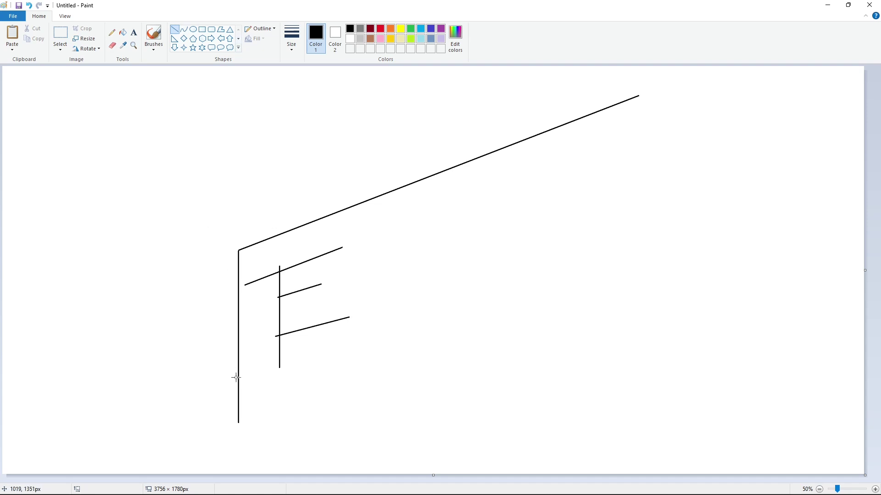
- Draw the letters' slanted lower edge, curving down at its right end, and the X's first straight diagonal
{"action": "left_click_drag", "start_coordinate": [238, 377], "coordinate": [632, 343]}
{"action": "left_click", "coordinate": [558, 307]}
{"action": "left_click", "coordinate": [183, 29]}
{"action": "left_click_drag", "start_coordinate": [589, 324], "coordinate": [589, 305]}
{"action": "left_click", "coordinate": [701, 321]}
{"action": "left_click", "coordinate": [174, 29]}
{"action": "left_click_drag", "start_coordinate": [455, 166], "coordinate": [570, 268]}
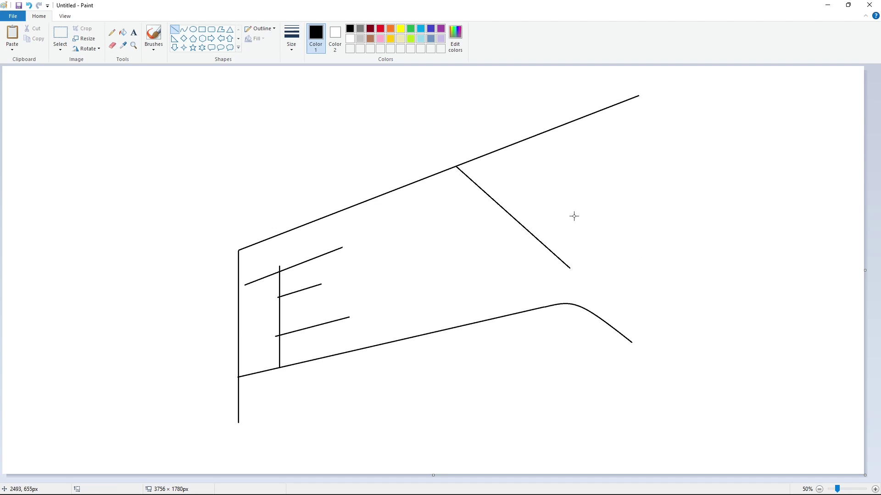
- Draw the O's outer outline with curves bulging right and left between the slanted top and lower lines
{"action": "left_click", "coordinate": [183, 29]}
{"action": "left_click_drag", "start_coordinate": [382, 195], "coordinate": [395, 342]}
{"action": "left_click_drag", "start_coordinate": [390, 243], "coordinate": [458, 199]}
{"action": "left_click_drag", "start_coordinate": [463, 261], "coordinate": [473, 312]}
{"action": "left_click", "coordinate": [521, 289]}
{"action": "mouse_move", "coordinate": [335, 212]}
{"action": "left_mouse_down"}
{"action": "mouse_move", "coordinate": [318, 303]}
{"action": "mouse_move", "coordinate": [324, 324]}
{"action": "mouse_move", "coordinate": [298, 242]}
{"action": "left_mouse_up"}
{"action": "left_click_drag", "start_coordinate": [305, 296], "coordinate": [303, 303]}
{"action": "left_click", "coordinate": [499, 299]}
- Draw the O's round inner opening with two opposing curves
{"action": "mouse_move", "coordinate": [362, 243]}
{"action": "left_mouse_down"}
{"action": "mouse_move", "coordinate": [400, 279]}
{"action": "mouse_move", "coordinate": [381, 241]}
{"action": "mouse_move", "coordinate": [409, 249]}
{"action": "mouse_move", "coordinate": [410, 276]}
{"action": "mouse_move", "coordinate": [350, 288]}
{"action": "mouse_move", "coordinate": [384, 291]}
{"action": "mouse_move", "coordinate": [361, 311]}
{"action": "left_mouse_up"}
{"action": "left_click", "coordinate": [459, 289]}
{"action": "key", "text": "ctrl+z"}
{"action": "mouse_move", "coordinate": [400, 280]}
{"action": "left_mouse_down"}
{"action": "mouse_move", "coordinate": [373, 290]}
{"action": "mouse_move", "coordinate": [346, 286]}
{"action": "mouse_move", "coordinate": [374, 300]}
{"action": "mouse_move", "coordinate": [362, 309]}
{"action": "mouse_move", "coordinate": [362, 243]}
{"action": "mouse_move", "coordinate": [343, 273]}
{"action": "mouse_move", "coordinate": [342, 251]}
{"action": "left_mouse_up"}
{"action": "left_click", "coordinate": [456, 299]}
{"action": "left_click", "coordinate": [430, 252]}
- Fill the F's stem and bars and the O's inner opening with black
{"action": "left_click", "coordinate": [123, 32]}
{"action": "left_click", "coordinate": [264, 275]}
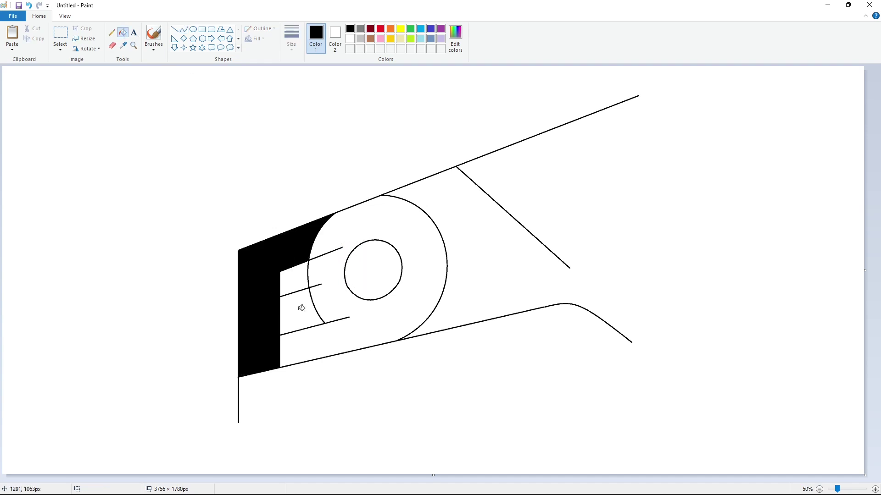
{"action": "left_click", "coordinate": [298, 308]}
{"action": "left_click", "coordinate": [373, 271]}
- Draw the X's rising diagonal from the lower edge to the top line and the short edge of its lower notch
{"action": "left_click", "coordinate": [175, 29]}
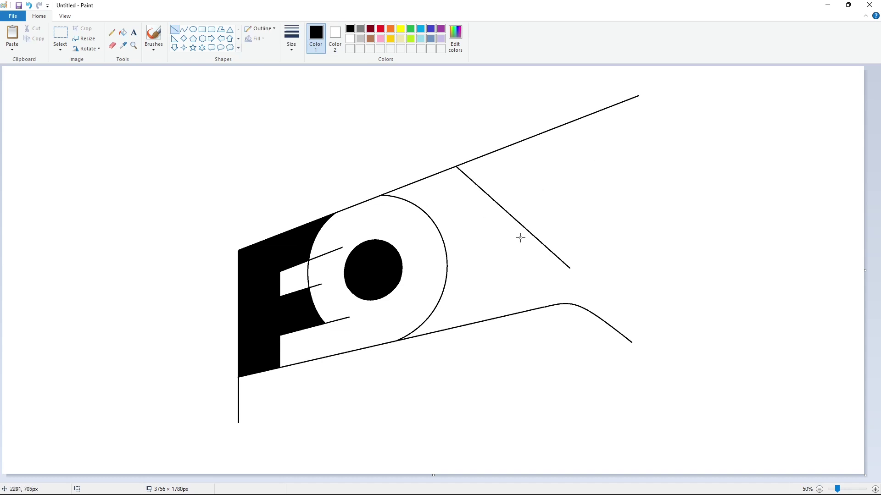
{"action": "left_click_drag", "start_coordinate": [464, 325], "coordinate": [592, 114]}
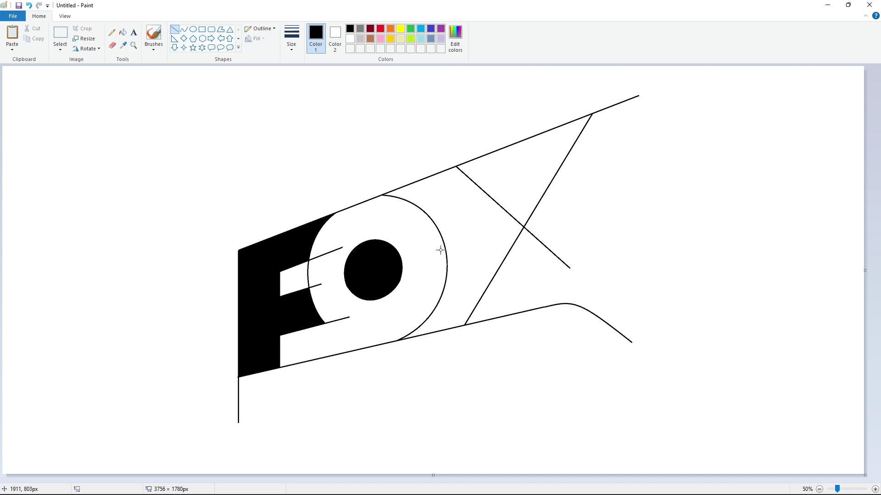
{"action": "left_click_drag", "start_coordinate": [519, 311], "coordinate": [491, 280]}
- Draw a long parallel diagonal through the X's lower right side and the missing edge of its upper notch
{"action": "left_click_drag", "start_coordinate": [655, 98], "coordinate": [413, 442]}
{"action": "left_click_drag", "start_coordinate": [655, 98], "coordinate": [670, 93]}
{"action": "left_click", "coordinate": [718, 173]}
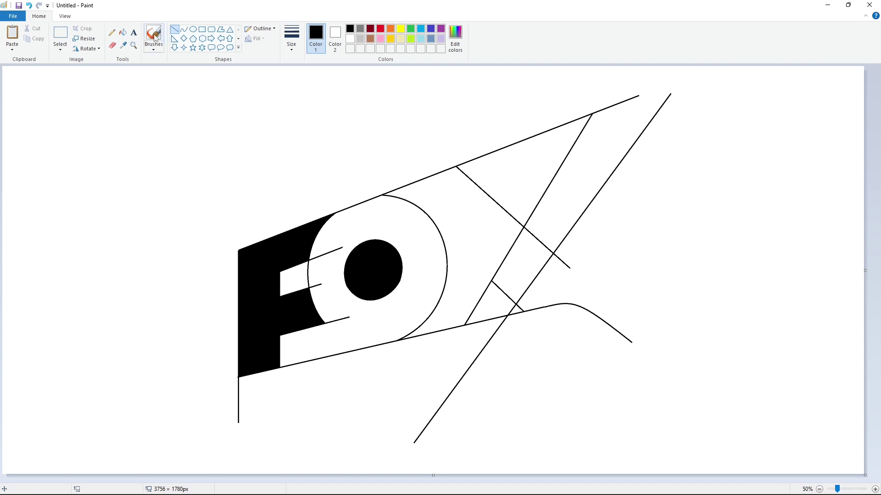
{"action": "mouse_move", "coordinate": [512, 145]}
{"action": "left_mouse_down"}
{"action": "mouse_move", "coordinate": [484, 216]}
{"action": "mouse_move", "coordinate": [487, 202]}
{"action": "left_mouse_up"}
{"action": "left_click", "coordinate": [633, 214]}
- Fill the three enclosed areas of the X with black
{"action": "left_click", "coordinate": [122, 33]}
{"action": "left_click", "coordinate": [486, 230]}
{"action": "left_click", "coordinate": [532, 176]}
{"action": "left_click", "coordinate": [529, 254]}
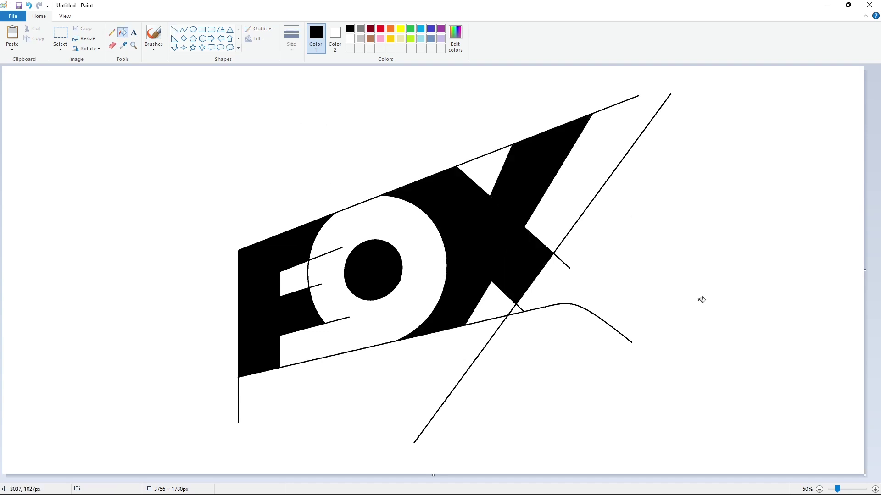
{"action": "left_click", "coordinate": [184, 29]}
{"action": "left_click_drag", "start_coordinate": [644, 91], "coordinate": [644, 455]}
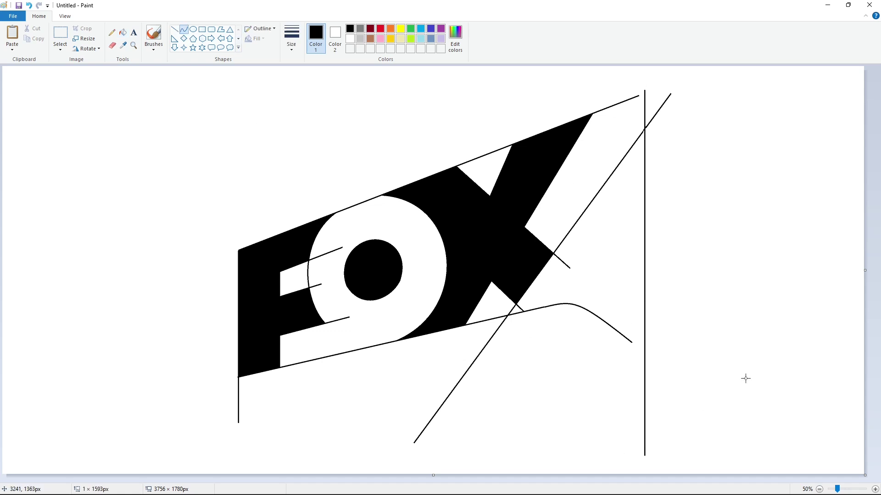
{"action": "left_click_drag", "start_coordinate": [666, 315], "coordinate": [701, 307]}
{"action": "key", "text": "ctrl+z"}
- Draw a vertical line about 1541 px long, nudge it onto the lower curve's right end, and fill the enclosed area black
{"action": "left_click", "coordinate": [174, 29]}
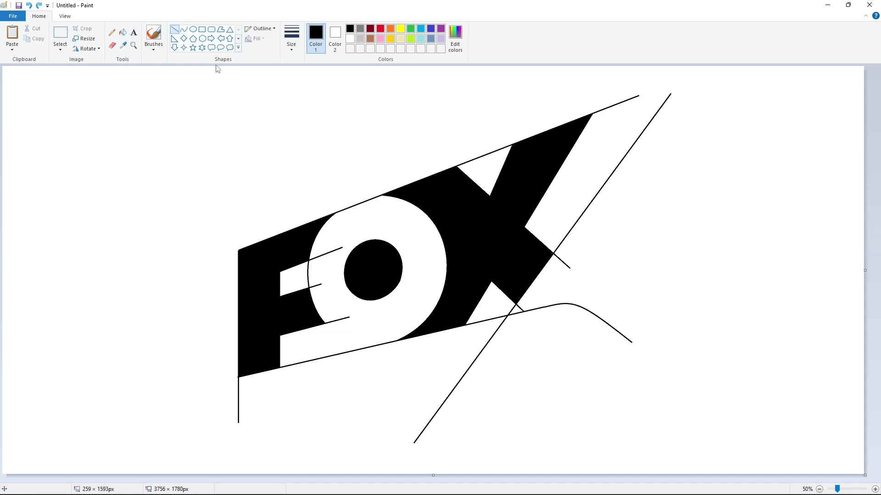
{"action": "left_click_drag", "start_coordinate": [635, 90], "coordinate": [624, 443]}
{"action": "key", "text": "Left"}
{"action": "key", "text": "Left"}
{"action": "key", "text": "Left"}
{"action": "key", "text": "Left"}
{"action": "key", "text": "Left"}
{"action": "key", "text": "Left"}
{"action": "key", "text": "Left"}
{"action": "key", "text": "Left"}
{"action": "key", "text": "Left"}
{"action": "key", "text": "Left"}
{"action": "key", "text": "Left"}
{"action": "key", "text": "Left"}
{"action": "key", "text": "Left"}
{"action": "key", "text": "Left"}
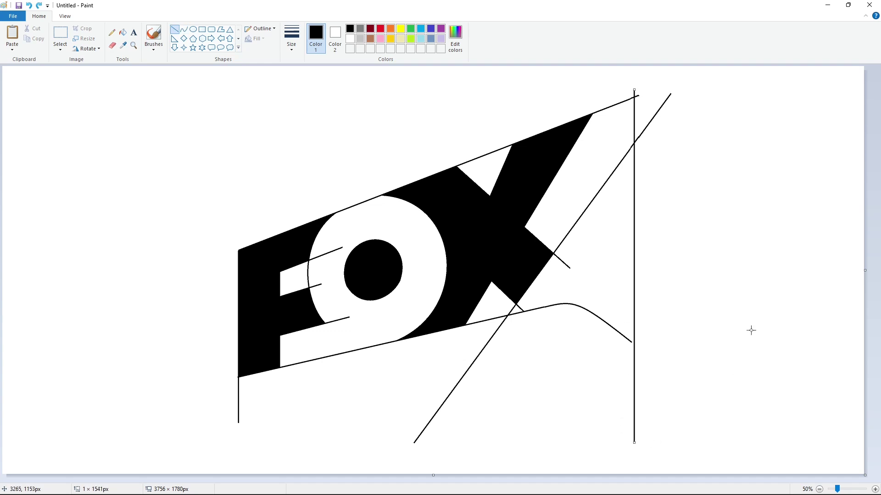
{"action": "left_click", "coordinate": [751, 331]}
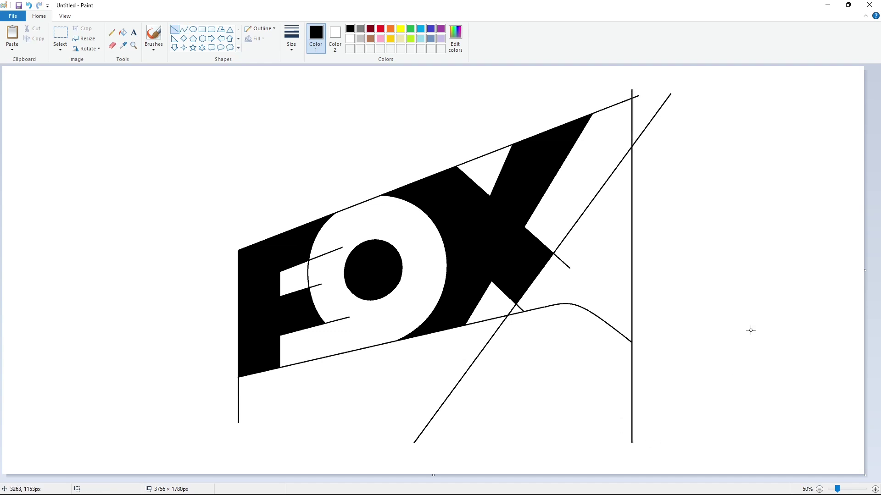
{"action": "left_click", "coordinate": [122, 32]}
{"action": "left_click", "coordinate": [629, 252]}
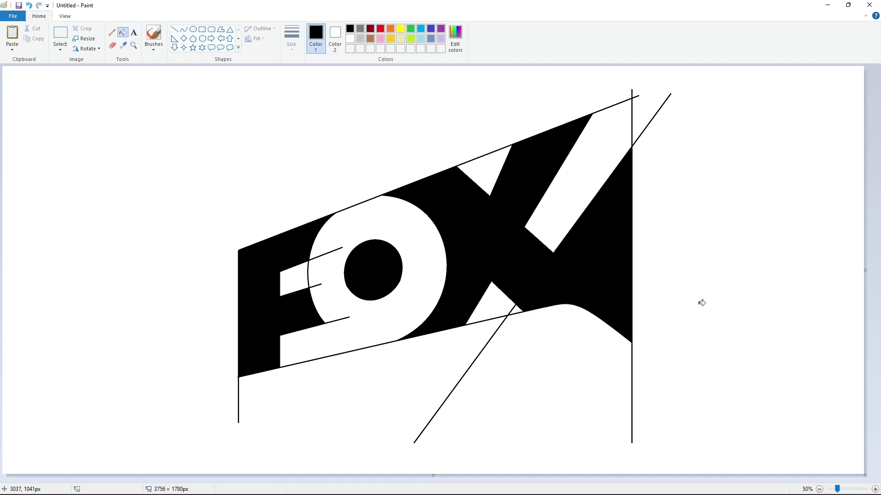
- Cut the slanted top guide line at both sides of the O with short white lines
{"action": "left_click", "coordinate": [875, 490]}
{"action": "left_click_drag", "start_coordinate": [413, 480], "coordinate": [503, 479]}
{"action": "scroll", "coordinate": [501, 426], "scroll_direction": "down", "scroll_amount": 3}
{"action": "left_click", "coordinate": [174, 30]}
{"action": "left_click", "coordinate": [350, 39]}
{"action": "left_click_drag", "start_coordinate": [490, 161], "coordinate": [510, 138]}
{"action": "left_click", "coordinate": [467, 243]}
{"action": "left_click_drag", "start_coordinate": [589, 122], "coordinate": [564, 118]}
{"action": "left_click", "coordinate": [519, 115]}
- Cut the F's bar guide lines loose where they meet the O's left outline, using short white lines
{"action": "mouse_move", "coordinate": [439, 246]}
{"action": "left_mouse_down"}
{"action": "mouse_move", "coordinate": [437, 254]}
{"action": "mouse_move", "coordinate": [444, 250]}
{"action": "left_mouse_up"}
{"action": "left_click", "coordinate": [468, 254]}
{"action": "left_click", "coordinate": [465, 268]}
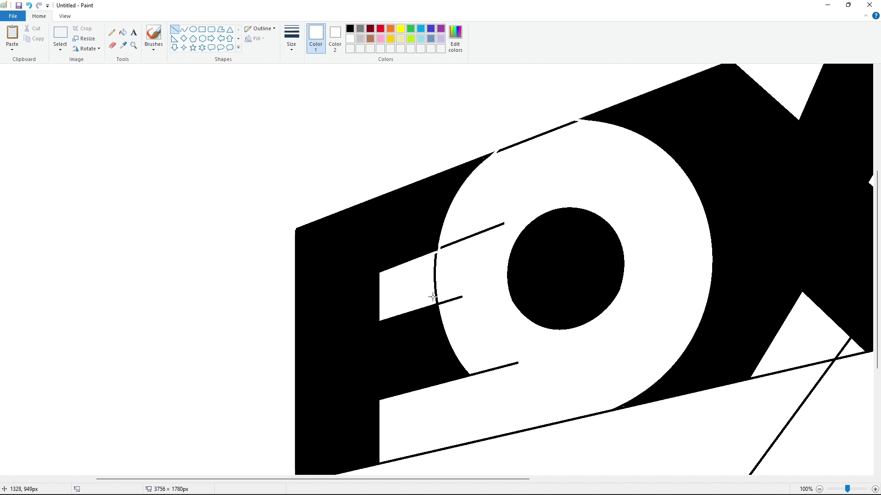
{"action": "left_click_drag", "start_coordinate": [441, 300], "coordinate": [439, 297]}
{"action": "left_click", "coordinate": [475, 284]}
{"action": "left_click", "coordinate": [480, 294]}
{"action": "left_click_drag", "start_coordinate": [471, 371], "coordinate": [476, 380]}
{"action": "left_click", "coordinate": [512, 379]}
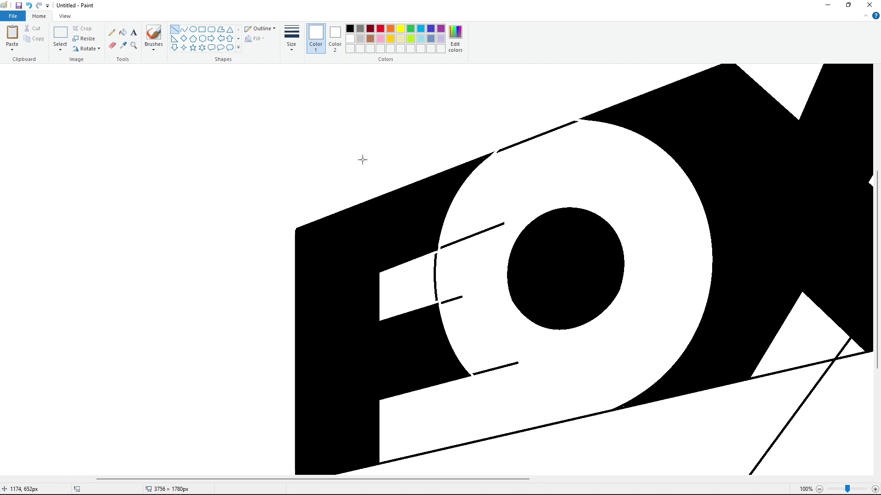
- Fill the detached guide line pieces above and inside the O with white to remove them
{"action": "left_click", "coordinate": [123, 33]}
{"action": "left_click", "coordinate": [512, 146]}
{"action": "left_click", "coordinate": [480, 236]}
{"action": "left_click", "coordinate": [436, 271]}
{"action": "left_click", "coordinate": [458, 298]}
{"action": "left_click", "coordinate": [506, 365]}
- Cut the guide line beneath the O at both ends with white lines and fill the detached piece white
{"action": "left_click", "coordinate": [175, 31]}
{"action": "scroll", "coordinate": [613, 291], "scroll_direction": "down", "scroll_amount": 2}
{"action": "left_click_drag", "start_coordinate": [613, 302], "coordinate": [598, 313]}
{"action": "left_click", "coordinate": [660, 328]}
{"action": "left_click_drag", "start_coordinate": [388, 350], "coordinate": [388, 381]}
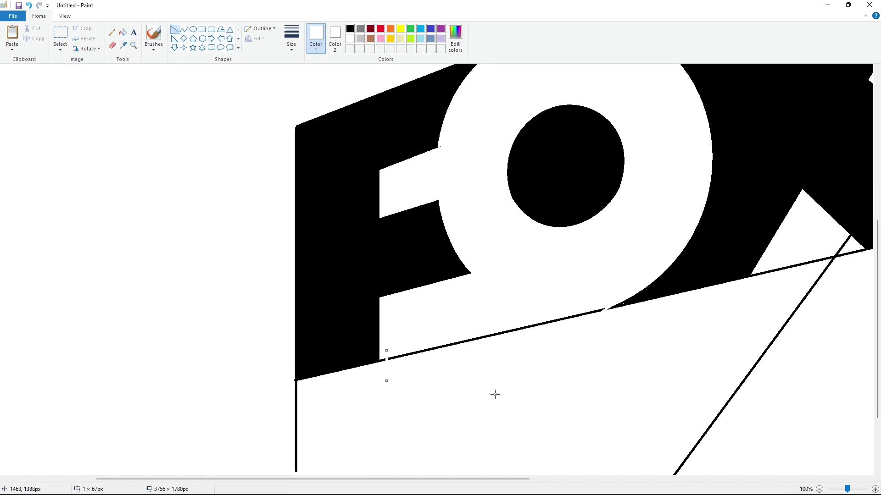
{"action": "left_click", "coordinate": [495, 395]}
{"action": "left_click", "coordinate": [123, 33]}
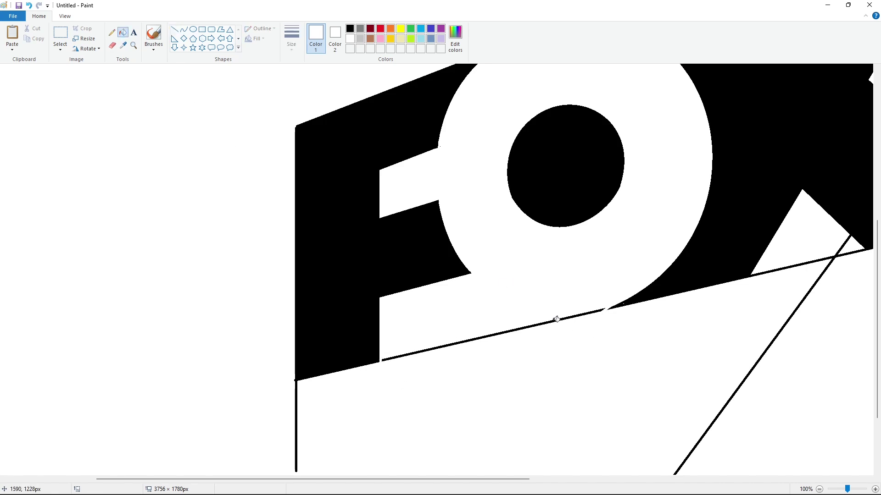
{"action": "left_click", "coordinate": [554, 320]}
{"action": "left_click", "coordinate": [112, 33]}
{"action": "left_click", "coordinate": [292, 38]}
{"action": "left_click", "coordinate": [313, 120]}
{"action": "left_click", "coordinate": [351, 30]}
- Cut the guide line across the X's upper notch at both ends with short white lines
{"action": "scroll", "coordinate": [628, 296], "scroll_direction": "up", "scroll_amount": 5}
{"action": "scroll", "coordinate": [528, 260], "scroll_direction": "right", "scroll_amount": 4}
{"action": "scroll", "coordinate": [552, 464], "scroll_direction": "right", "scroll_amount": 2}
{"action": "left_click", "coordinate": [175, 29]}
{"action": "left_click", "coordinate": [350, 39]}
{"action": "left_click_drag", "start_coordinate": [502, 166], "coordinate": [485, 155]}
{"action": "left_click_drag", "start_coordinate": [605, 115], "coordinate": [593, 129]}
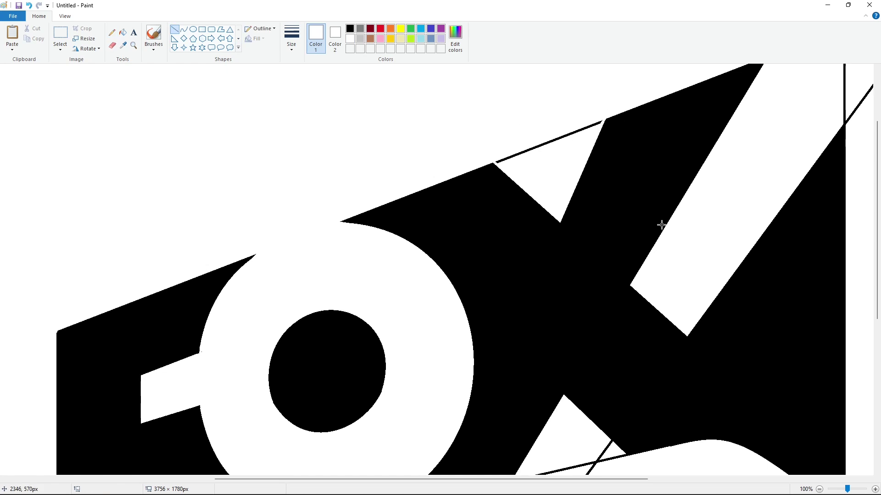
- Cut the guide lines at the X's lower notch with a white line and fill the detached upper notch line white
{"action": "scroll", "coordinate": [658, 229], "scroll_direction": "down", "scroll_amount": 5}
{"action": "left_click_drag", "start_coordinate": [606, 234], "coordinate": [623, 252]}
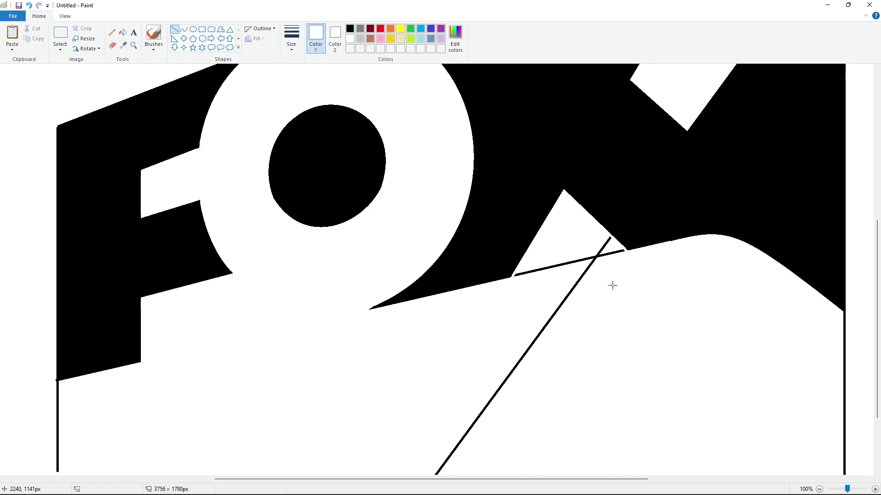
{"action": "scroll", "coordinate": [613, 281], "scroll_direction": "up", "scroll_amount": 5}
{"action": "left_click", "coordinate": [124, 33]}
{"action": "left_click", "coordinate": [550, 143]}
- Cut the leftover guide lines at the X's upper right loose with white lines and fill them white
{"action": "scroll", "coordinate": [710, 280], "scroll_direction": "up", "scroll_amount": 3}
{"action": "left_click_drag", "start_coordinate": [535, 480], "coordinate": [623, 483]}
{"action": "left_click", "coordinate": [112, 32]}
{"action": "left_click", "coordinate": [350, 28]}
{"action": "left_click", "coordinate": [175, 29]}
{"action": "left_click", "coordinate": [350, 38]}
{"action": "left_click_drag", "start_coordinate": [597, 152], "coordinate": [590, 169]}
{"action": "mouse_move", "coordinate": [663, 230]}
{"action": "left_mouse_down"}
{"action": "mouse_move", "coordinate": [671, 218]}
{"action": "mouse_move", "coordinate": [672, 232]}
{"action": "mouse_move", "coordinate": [672, 214]}
{"action": "left_mouse_up"}
{"action": "left_click", "coordinate": [122, 32]}
{"action": "left_click", "coordinate": [667, 130]}
- Draw a black line below the letters between the two vertical lines, bending down on the right like the lower edge
{"action": "scroll", "coordinate": [780, 386], "scroll_direction": "down", "scroll_amount": 5}
{"action": "scroll", "coordinate": [731, 332], "scroll_direction": "down", "scroll_amount": 1}
{"action": "left_click", "coordinate": [174, 29]}
{"action": "left_click", "coordinate": [349, 29]}
{"action": "mouse_move", "coordinate": [238, 386]}
{"action": "left_mouse_down"}
{"action": "mouse_move", "coordinate": [547, 321]}
{"action": "mouse_move", "coordinate": [631, 358]}
{"action": "left_mouse_up"}
{"action": "left_click", "coordinate": [184, 30]}
{"action": "mouse_move", "coordinate": [586, 329]}
{"action": "left_mouse_down"}
{"action": "mouse_move", "coordinate": [579, 321]}
{"action": "mouse_move", "coordinate": [588, 324]}
{"action": "left_mouse_up"}
{"action": "left_click_drag", "start_coordinate": [238, 400], "coordinate": [549, 361]}
{"action": "left_click", "coordinate": [698, 370]}
{"action": "key", "text": "ctrl+z"}
- Draw two more black lines below the first base line, each curving down to the right vertical line
{"action": "left_click", "coordinate": [174, 30]}
{"action": "mouse_move", "coordinate": [238, 399]}
{"action": "left_mouse_down"}
{"action": "mouse_move", "coordinate": [556, 360]}
{"action": "mouse_move", "coordinate": [632, 383]}
{"action": "mouse_move", "coordinate": [579, 360]}
{"action": "left_mouse_up"}
{"action": "left_click", "coordinate": [183, 30]}
{"action": "left_click", "coordinate": [175, 30]}
{"action": "mouse_move", "coordinate": [237, 408]}
{"action": "left_mouse_down"}
{"action": "mouse_move", "coordinate": [531, 393]}
{"action": "mouse_move", "coordinate": [556, 380]}
{"action": "mouse_move", "coordinate": [632, 397]}
{"action": "mouse_move", "coordinate": [576, 380]}
{"action": "left_mouse_up"}
{"action": "left_click", "coordinate": [184, 29]}
- Draw a straight horizontal line joining the left and right vertical lines as the base's bottom edge
{"action": "left_click", "coordinate": [174, 30]}
{"action": "left_click_drag", "start_coordinate": [239, 422], "coordinate": [631, 423]}
{"action": "left_click", "coordinate": [687, 409]}
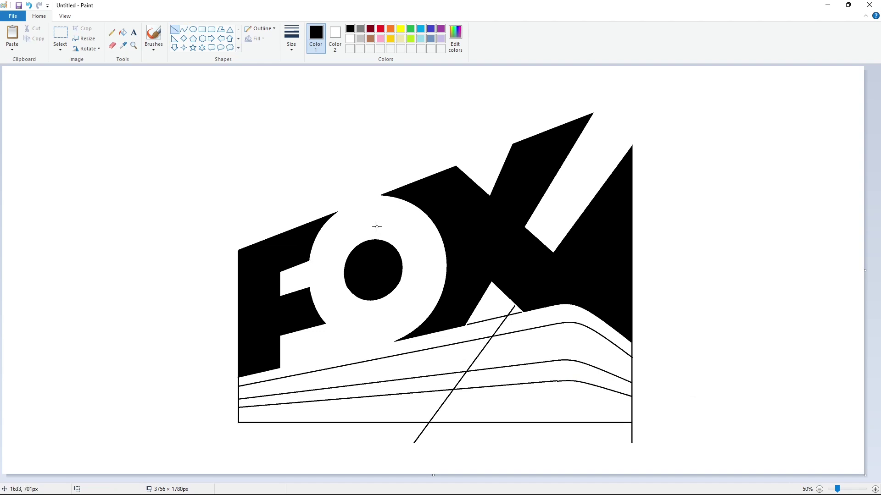
- Draw a second black diagonal line from the X's lower left corner across the base, and fill the stripe areas outside the diagonals black
{"action": "mouse_move", "coordinate": [464, 329]}
{"action": "left_mouse_down"}
{"action": "mouse_move", "coordinate": [396, 443]}
{"action": "mouse_move", "coordinate": [463, 328]}
{"action": "left_mouse_up"}
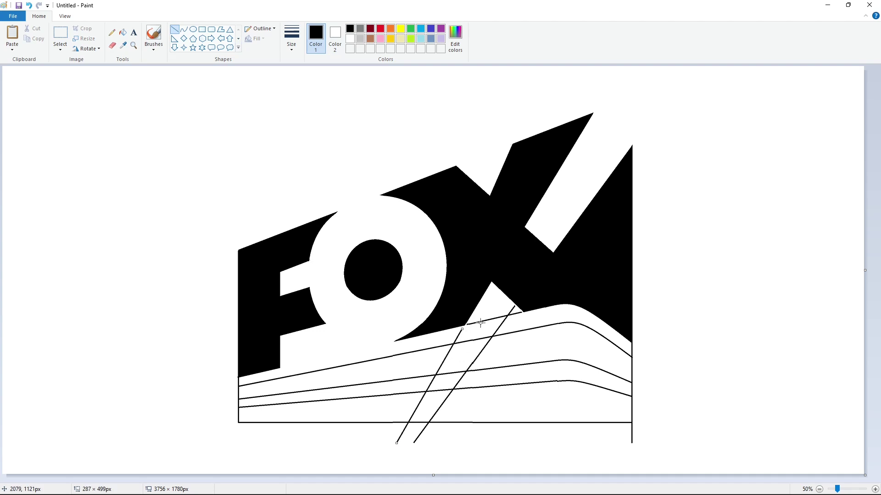
{"action": "left_click", "coordinate": [122, 32]}
{"action": "left_click", "coordinate": [586, 339]}
{"action": "left_click", "coordinate": [573, 408]}
{"action": "left_click", "coordinate": [404, 415]}
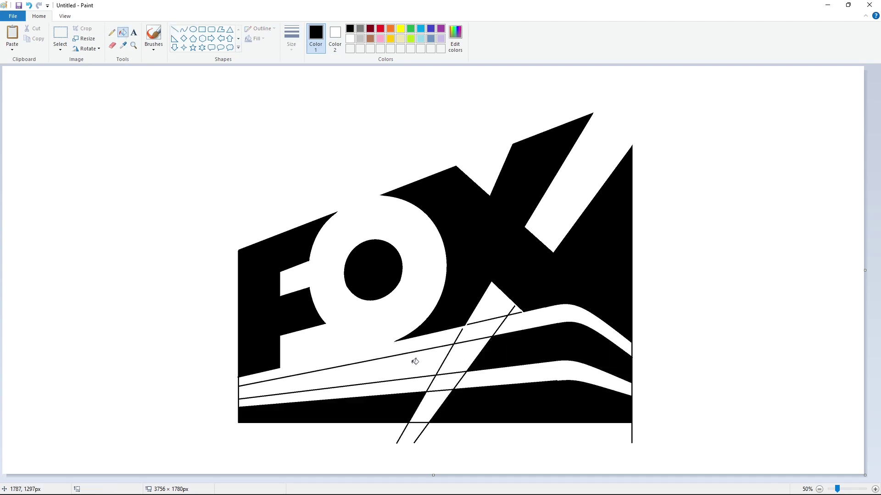
{"action": "left_click", "coordinate": [414, 362]}
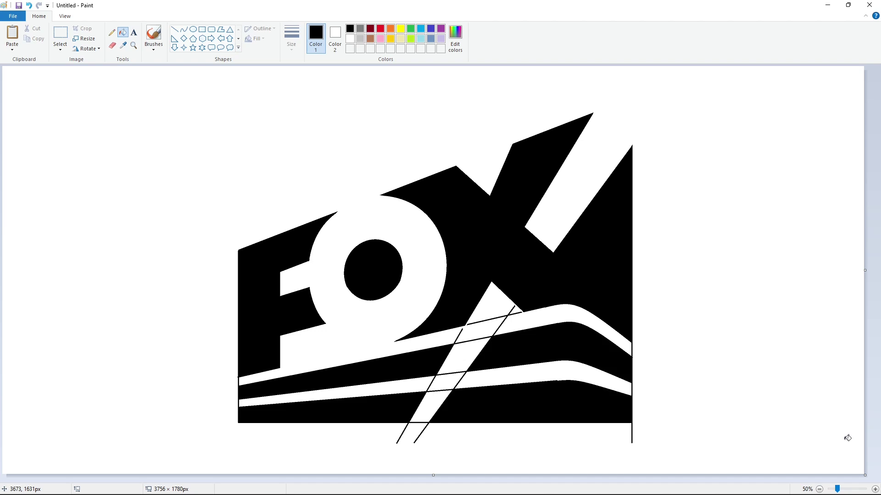
- Cut the left vertical line's leftover pieces between the F and the base stripes loose with short white lines and fill them white
{"action": "left_click", "coordinate": [875, 489]}
{"action": "scroll", "coordinate": [407, 433], "scroll_direction": "down", "scroll_amount": 6}
{"action": "left_click_drag", "start_coordinate": [381, 479], "coordinate": [438, 479]}
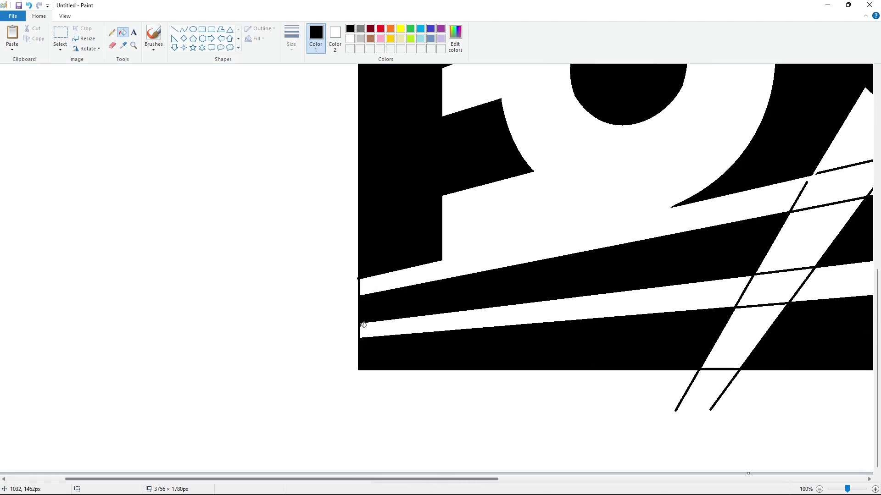
{"action": "left_click", "coordinate": [174, 30]}
{"action": "left_click", "coordinate": [350, 38]}
{"action": "left_click_drag", "start_coordinate": [364, 281], "coordinate": [352, 286]}
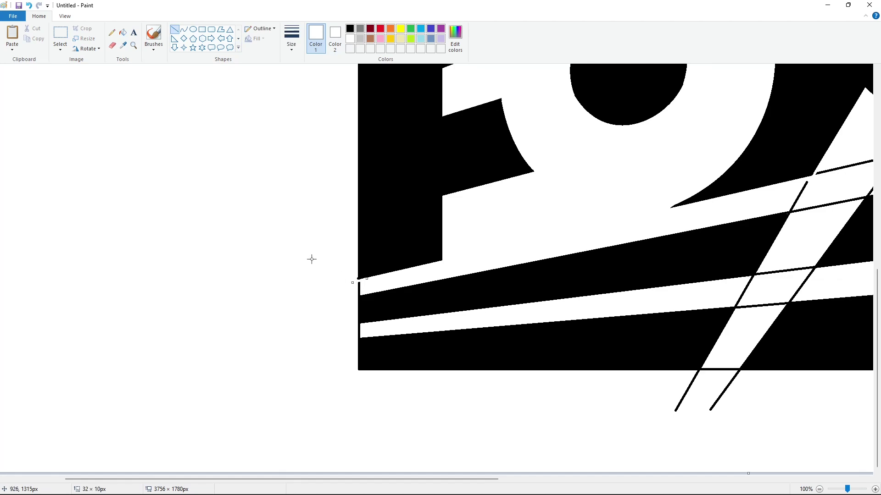
{"action": "mouse_move", "coordinate": [367, 325]}
{"action": "left_mouse_down"}
{"action": "mouse_move", "coordinate": [341, 324]}
{"action": "mouse_move", "coordinate": [348, 335]}
{"action": "left_mouse_up"}
{"action": "left_click", "coordinate": [320, 327]}
{"action": "left_click", "coordinate": [122, 32]}
- Draw white lines along the inner sides of both diagonals and under the base to separate the crossing segments and lower tails
{"action": "left_click_drag", "start_coordinate": [395, 479], "coordinate": [589, 479]}
{"action": "left_click", "coordinate": [174, 29]}
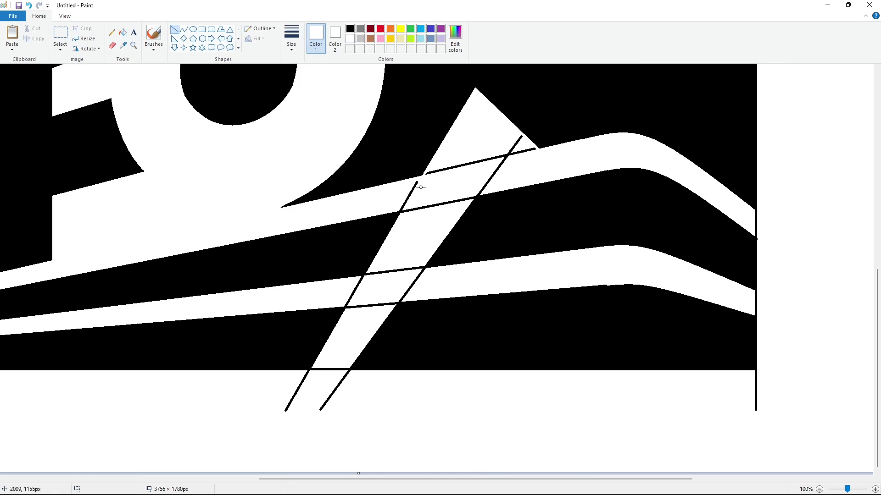
{"action": "left_click_drag", "start_coordinate": [418, 188], "coordinate": [290, 406]}
{"action": "left_click_drag", "start_coordinate": [419, 186], "coordinate": [417, 183]}
{"action": "left_click", "coordinate": [445, 187]}
{"action": "left_click_drag", "start_coordinate": [476, 190], "coordinate": [327, 395]}
{"action": "left_click_drag", "start_coordinate": [487, 178], "coordinate": [487, 176]}
{"action": "left_click", "coordinate": [523, 176]}
{"action": "scroll", "coordinate": [524, 175], "scroll_direction": "up", "scroll_amount": 5}
{"action": "scroll", "coordinate": [518, 186], "scroll_direction": "down", "scroll_amount": 5}
{"action": "left_click_drag", "start_coordinate": [289, 377], "coordinate": [389, 377]}
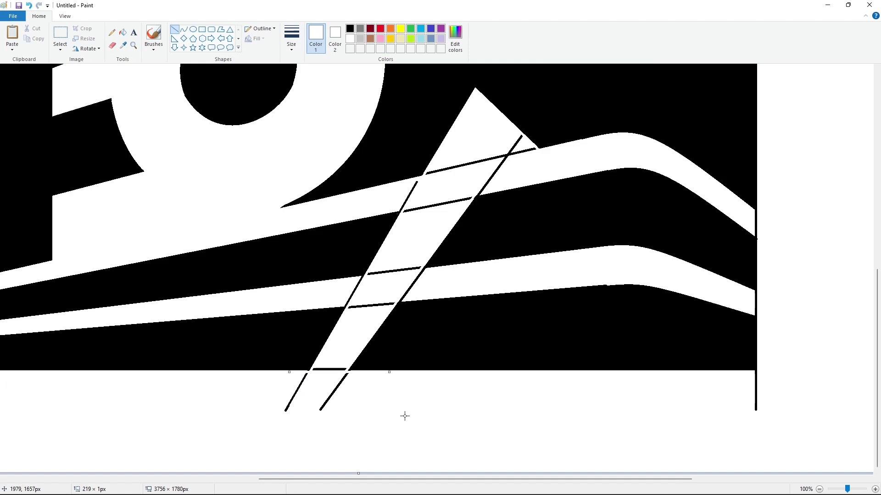
- Draw white lines along the stripe edges to separate the diagonal pieces that cross the gaps between the stripes
{"action": "left_click_drag", "start_coordinate": [342, 306], "coordinate": [395, 292]}
{"action": "left_click_drag", "start_coordinate": [333, 302], "coordinate": [334, 306]}
{"action": "left_click", "coordinate": [290, 293]}
{"action": "left_click_drag", "start_coordinate": [361, 278], "coordinate": [431, 268]}
{"action": "left_click", "coordinate": [456, 281]}
{"action": "left_click_drag", "start_coordinate": [399, 207], "coordinate": [491, 192]}
{"action": "left_click", "coordinate": [463, 231]}
{"action": "left_click_drag", "start_coordinate": [400, 210], "coordinate": [408, 209]}
{"action": "left_click", "coordinate": [427, 221]}
{"action": "left_click_drag", "start_coordinate": [477, 193], "coordinate": [467, 196]}
{"action": "left_click", "coordinate": [457, 221]}
- Fill all the loose black line pieces in and around the diagonal gap of the base white
{"action": "left_click", "coordinate": [122, 32]}
{"action": "left_click", "coordinate": [506, 154]}
{"action": "left_click", "coordinate": [418, 184]}
{"action": "left_click", "coordinate": [440, 202]}
{"action": "left_click", "coordinate": [417, 270]}
{"action": "left_click", "coordinate": [420, 276]}
{"action": "left_click", "coordinate": [362, 280]}
{"action": "left_click", "coordinate": [373, 305]}
{"action": "left_click", "coordinate": [330, 370]}
{"action": "left_click", "coordinate": [341, 383]}
{"action": "left_click", "coordinate": [306, 376]}
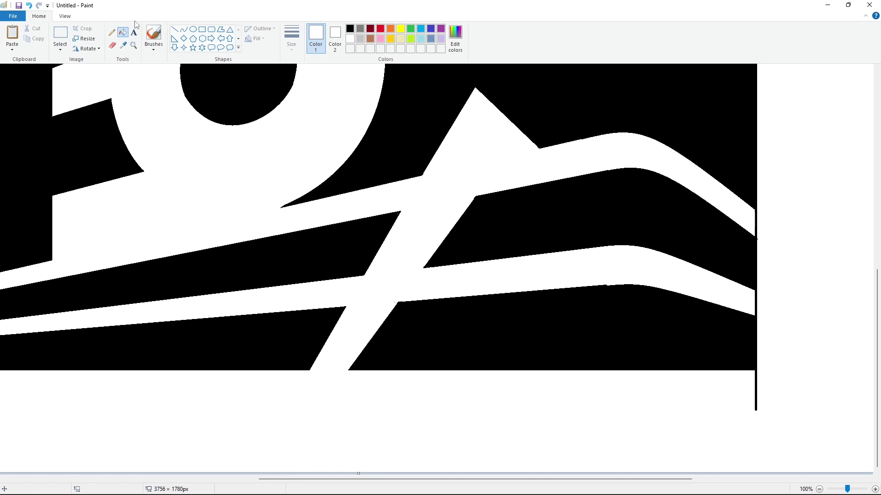
- Trim the upper left corner of the right-hand upper stripe beside the diagonal gap with a short white line
{"action": "left_click", "coordinate": [111, 33]}
{"action": "left_click", "coordinate": [350, 29]}
{"action": "left_click", "coordinate": [174, 29]}
{"action": "left_click", "coordinate": [350, 39]}
{"action": "left_click_drag", "start_coordinate": [469, 201], "coordinate": [481, 186]}
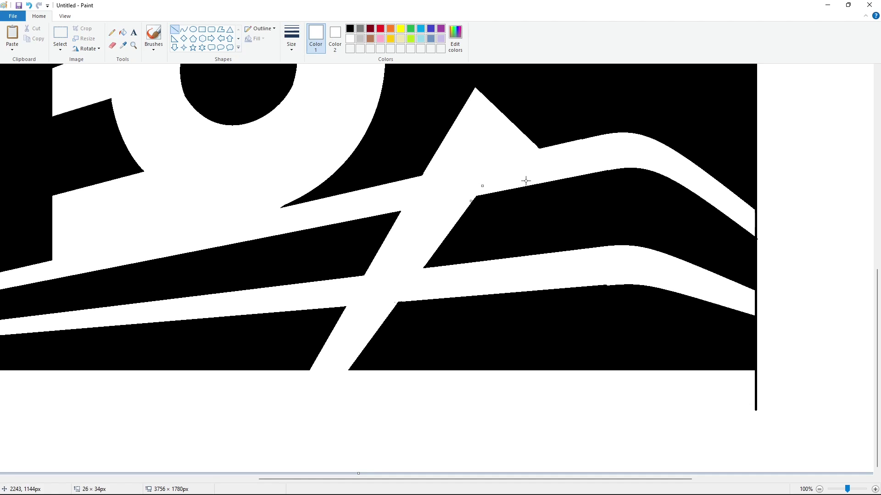
- Cut the right vertical line's leftover pieces between and below the stripes loose with white lines and fill them white
{"action": "scroll", "coordinate": [457, 470], "scroll_direction": "right", "scroll_amount": 3}
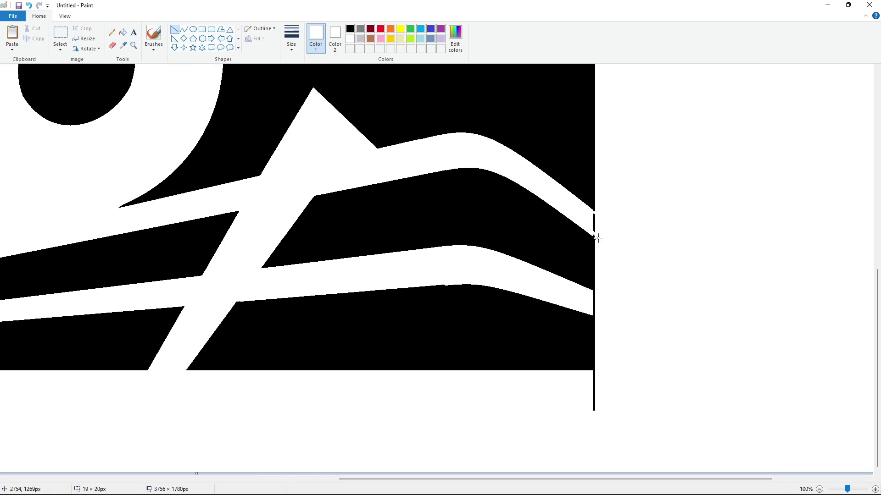
{"action": "mouse_move", "coordinate": [596, 247]}
{"action": "left_mouse_down"}
{"action": "mouse_move", "coordinate": [596, 227]}
{"action": "mouse_move", "coordinate": [601, 250]}
{"action": "left_mouse_up"}
{"action": "left_click", "coordinate": [650, 239]}
{"action": "mouse_move", "coordinate": [586, 290]}
{"action": "left_mouse_down"}
{"action": "mouse_move", "coordinate": [603, 298]}
{"action": "mouse_move", "coordinate": [603, 316]}
{"action": "left_mouse_up"}
{"action": "left_click", "coordinate": [625, 291]}
{"action": "left_click", "coordinate": [123, 32]}
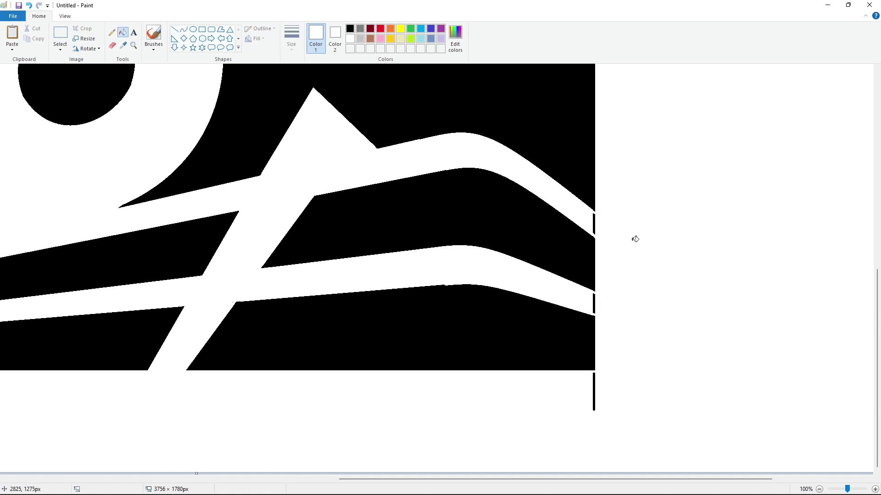
{"action": "left_click", "coordinate": [594, 224]}
{"action": "left_click", "coordinate": [593, 302]}
{"action": "left_click", "coordinate": [594, 380]}
{"action": "left_click", "coordinate": [819, 490]}
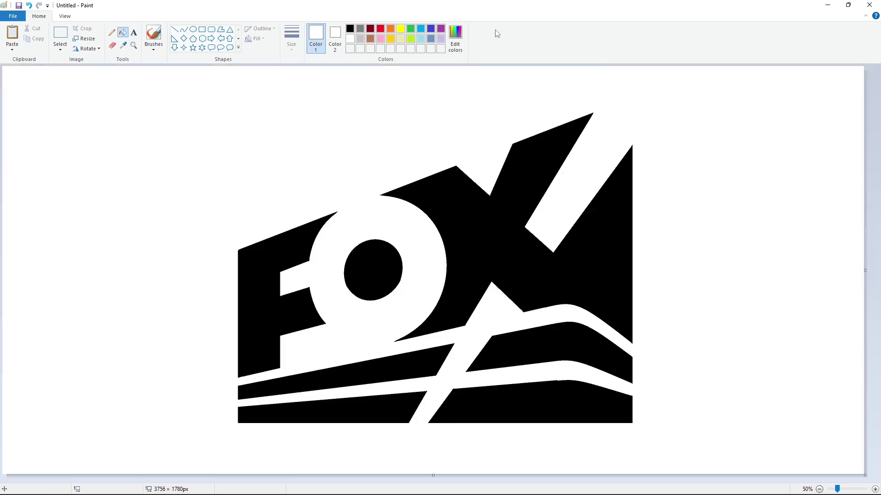